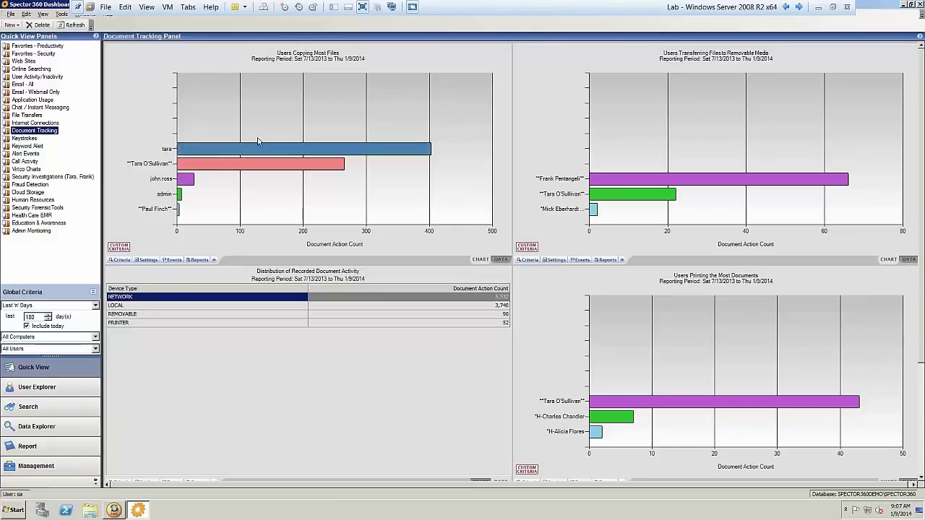
Step: Examine the document events behind the longest bar in the Users Copying Most Files chart and close the events window
double_click(353, 150)
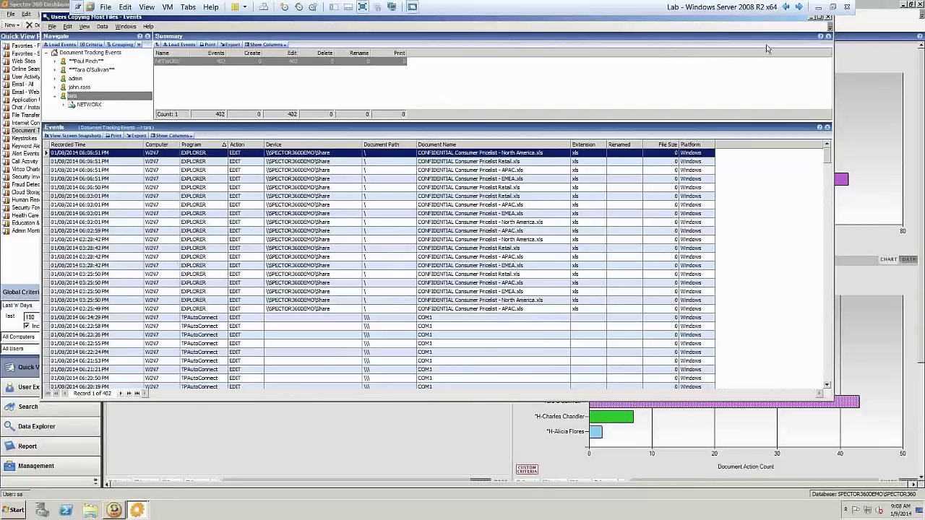
click(830, 19)
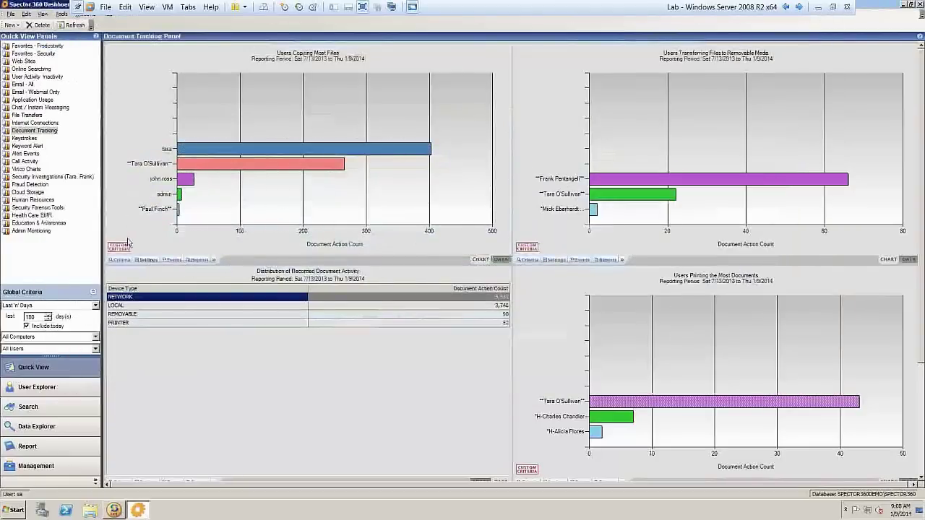
Step: Load the recorded events of the user who copied the most files from User Explorer, using the global criteria
click(70, 394)
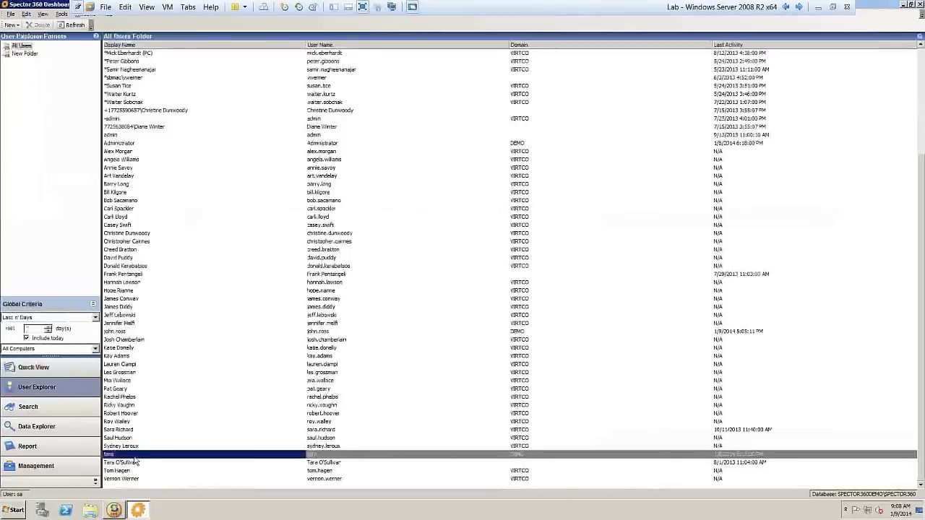
double_click(134, 455)
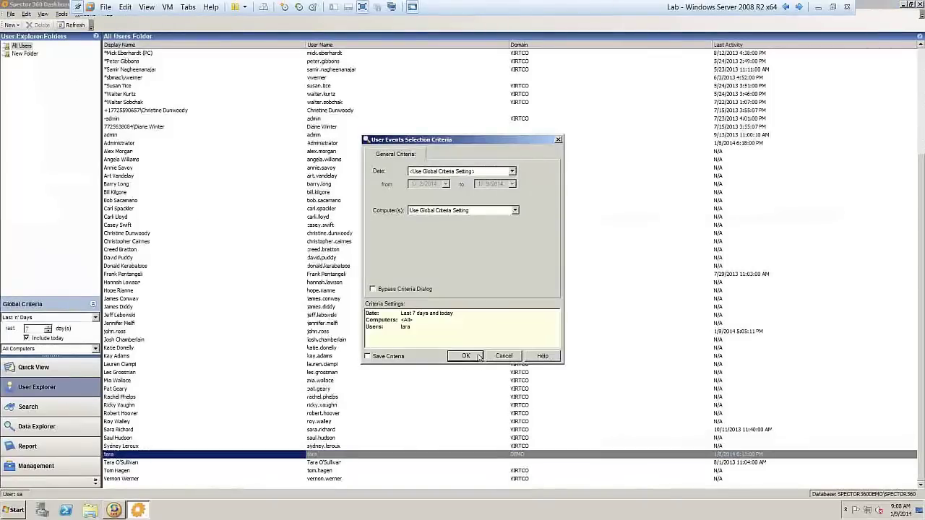
click(467, 356)
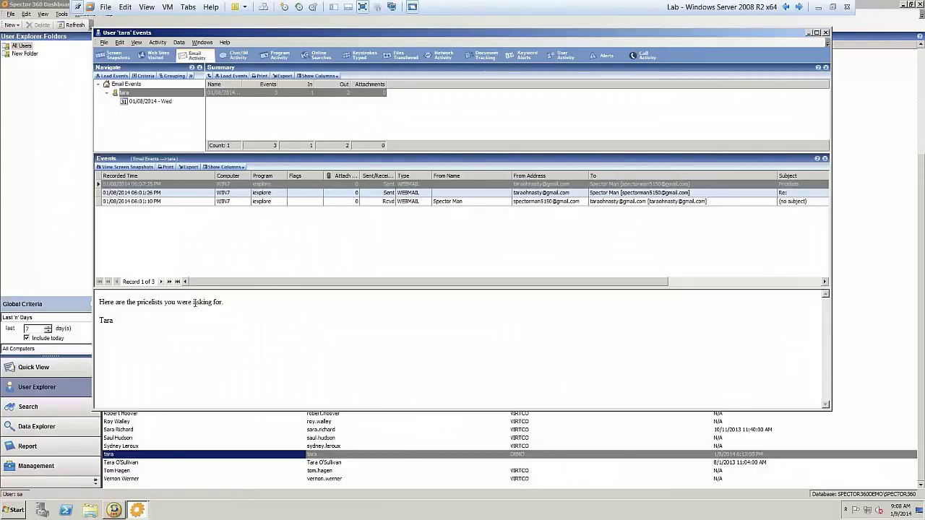
Step: Highlight the message line of the sent "Pricelists" webmail, examine its screen snapshot, and close the snapshot viewer
drag(232, 303, 101, 299)
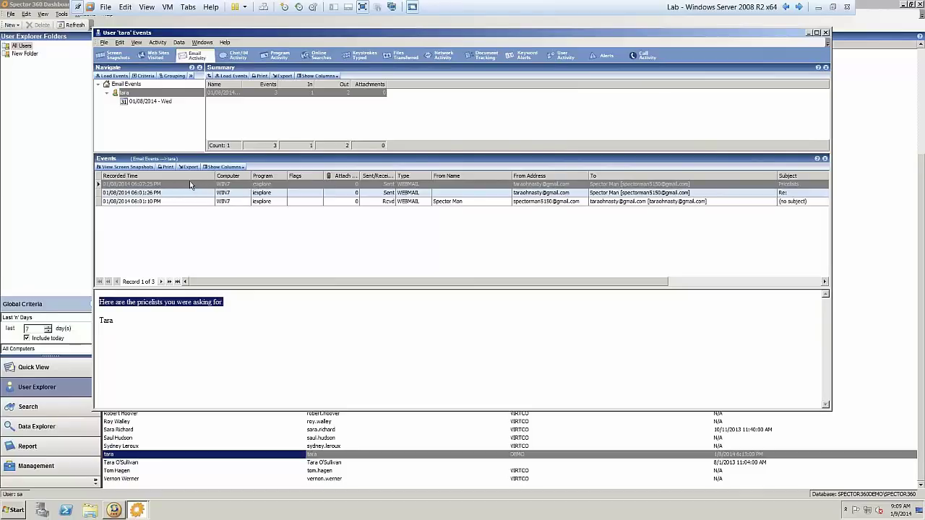
click(143, 171)
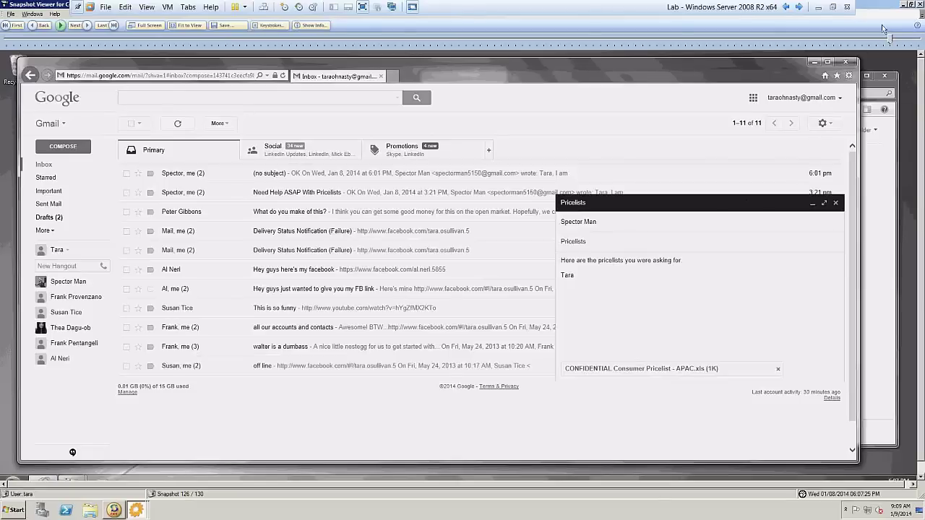
click(920, 6)
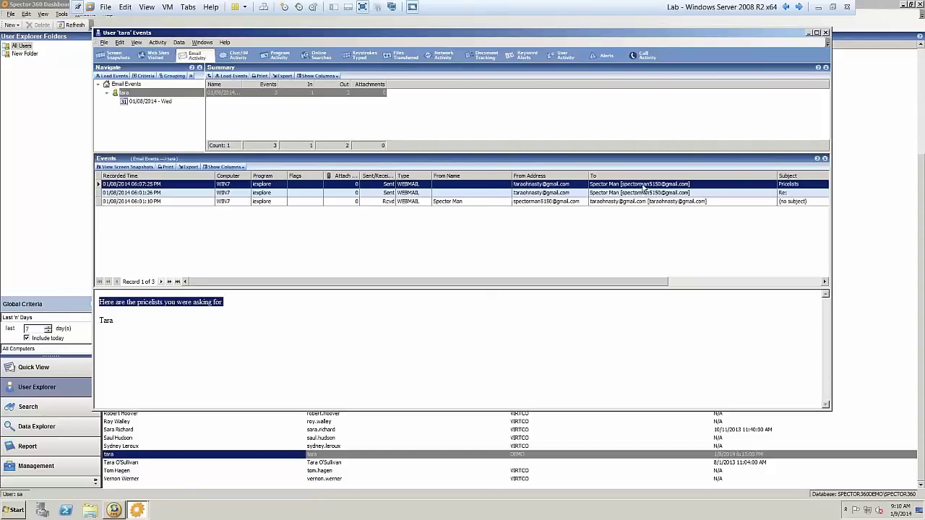
Step: Read the received webmail with no subject and return to the slide show by minimizing the virtual machine
click(458, 202)
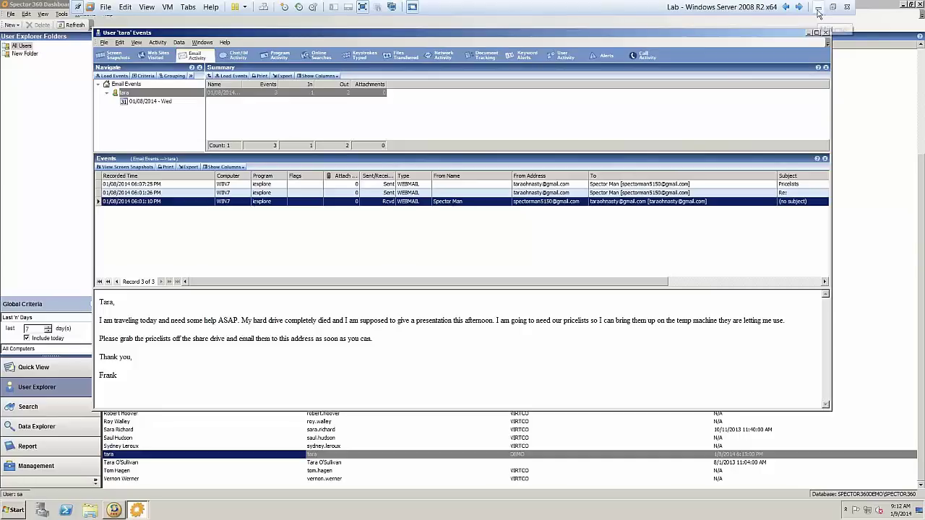
click(363, 7)
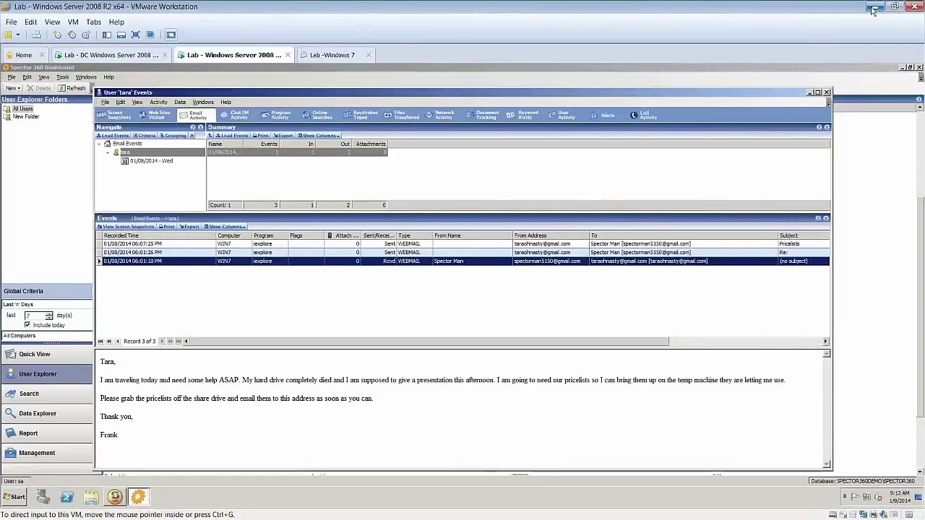
click(874, 9)
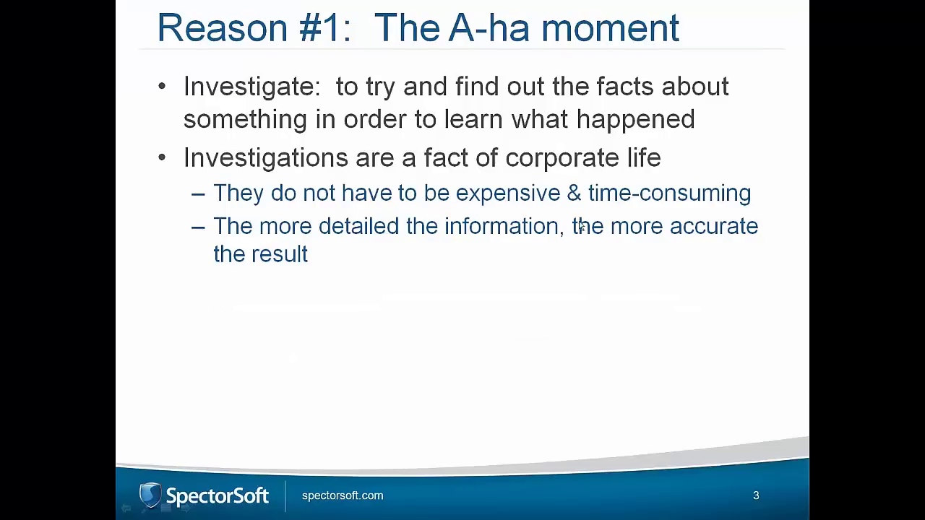
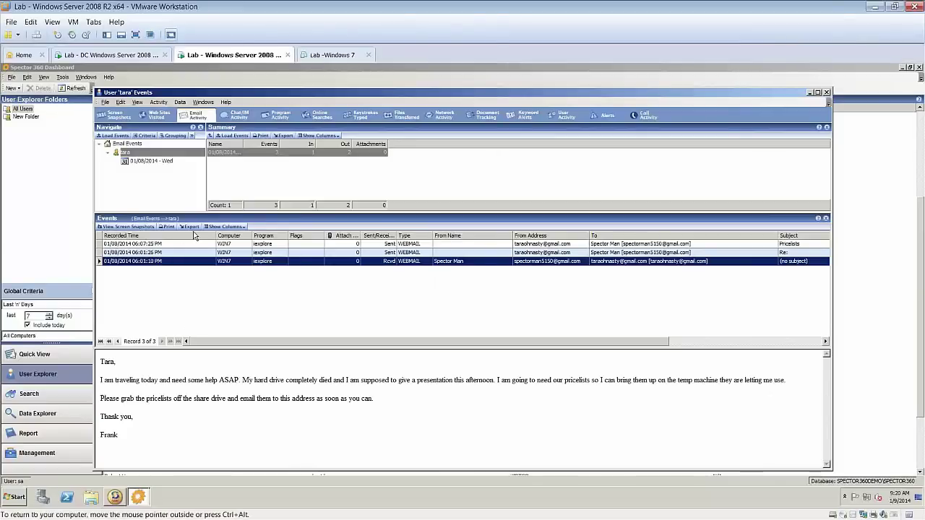
Step: Close the user's events window and open the Fraud Detection panel in Quick View
click(827, 92)
click(42, 360)
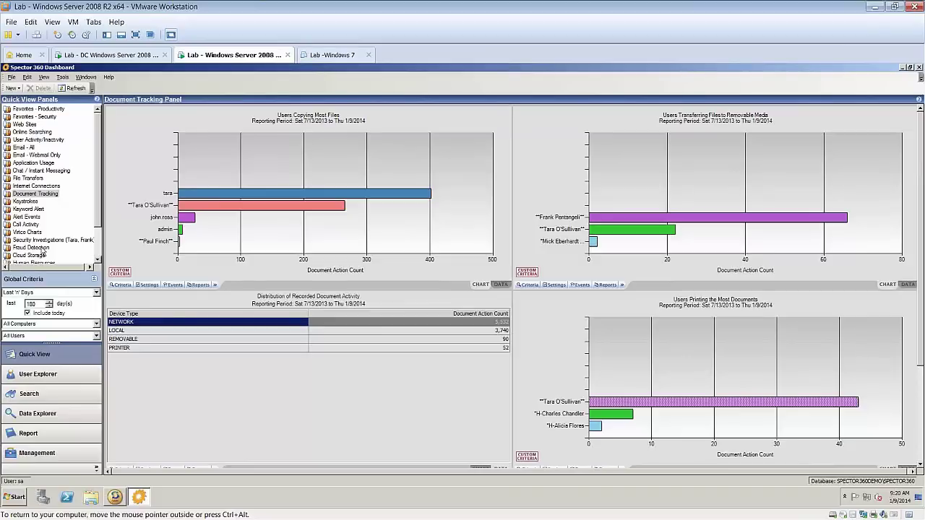
click(42, 248)
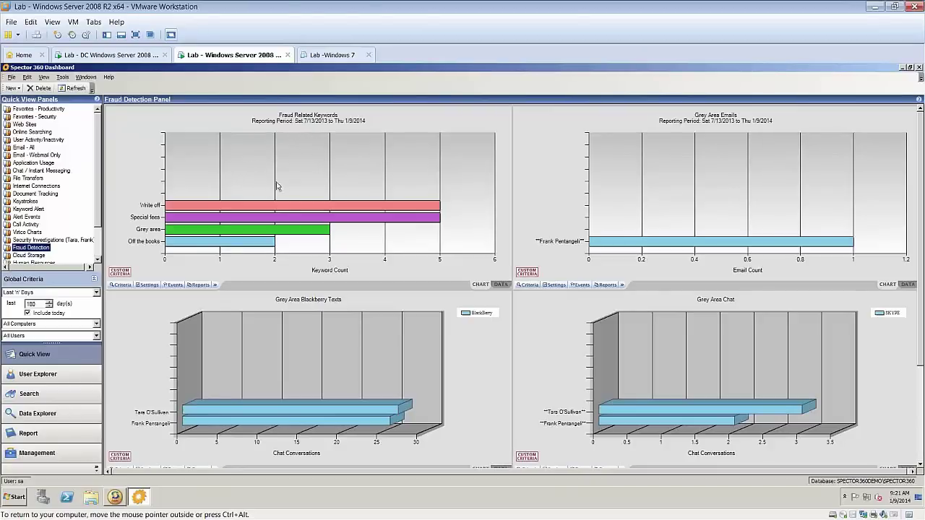
Step: Open the "Write off" events from the Fraud Related Keywords chart and read the second event's keyword text
mouse_move(255, 210)
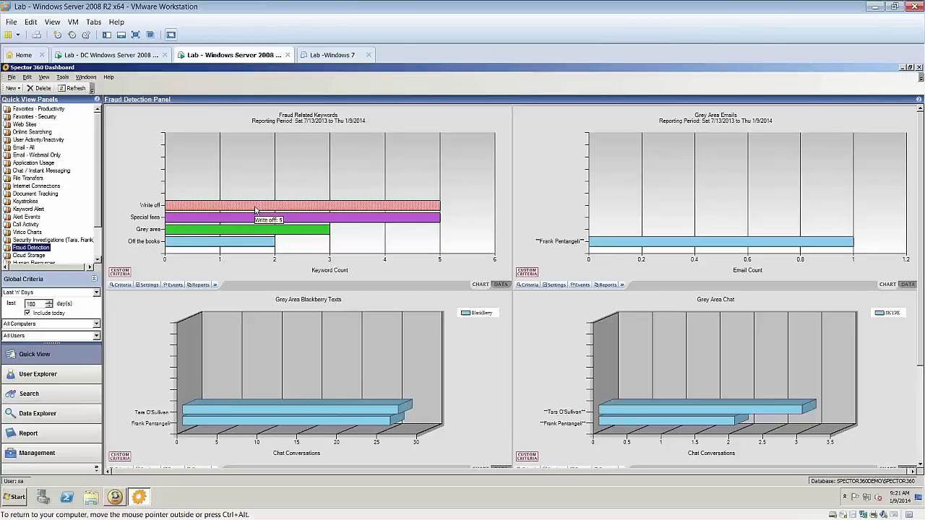
click(340, 207)
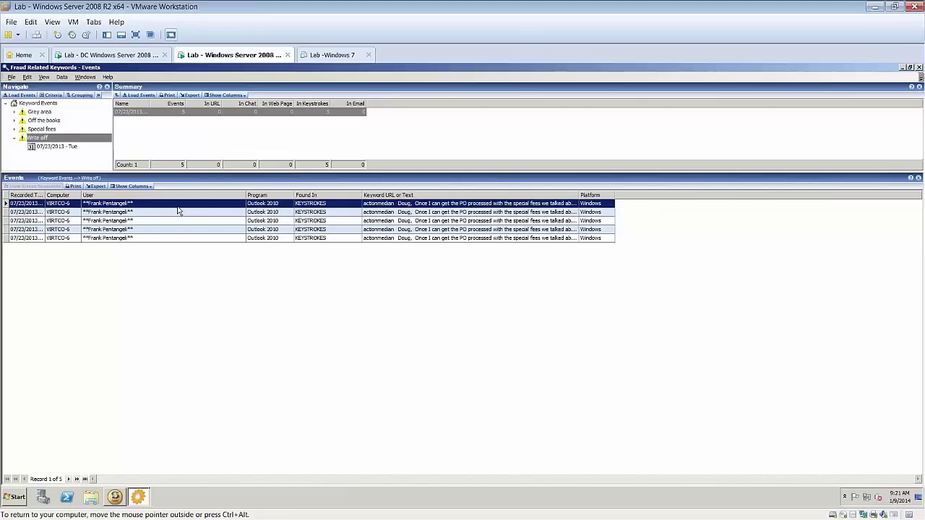
right_click(139, 210)
click(130, 213)
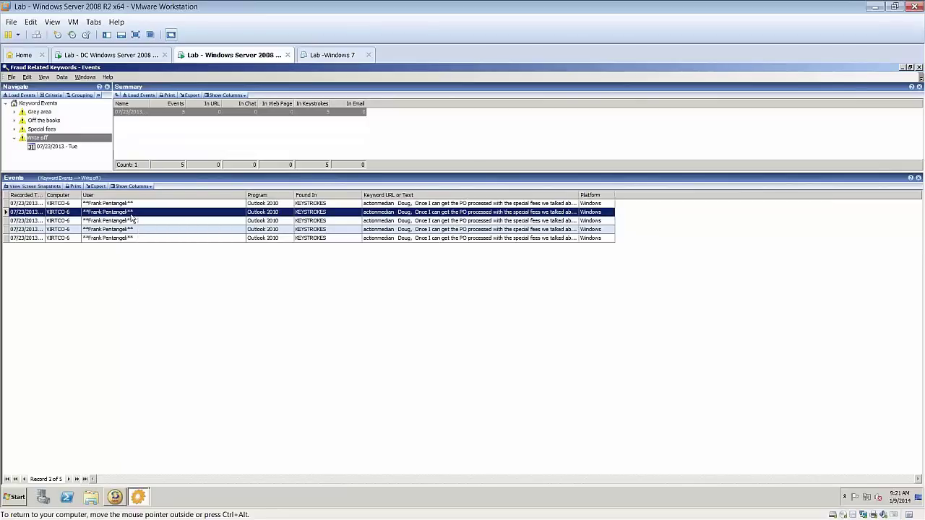
right_click(130, 214)
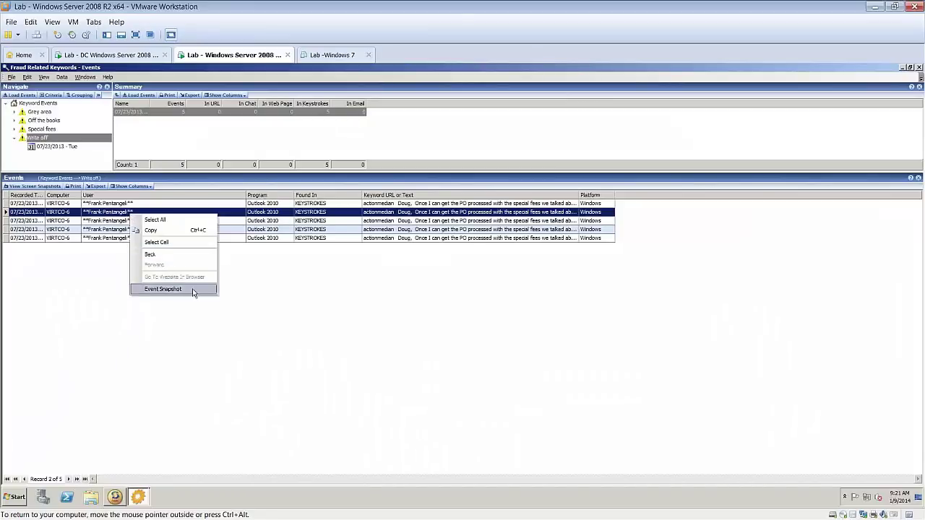
click(236, 279)
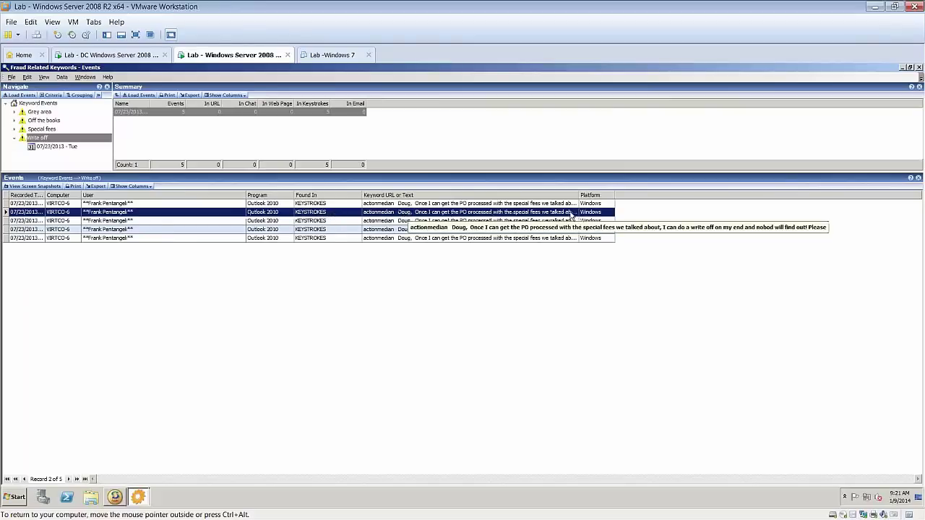
Step: Open the event snapshot of the second "Write off" event and examine the captured email down to the desktop taskbar
right_click(138, 217)
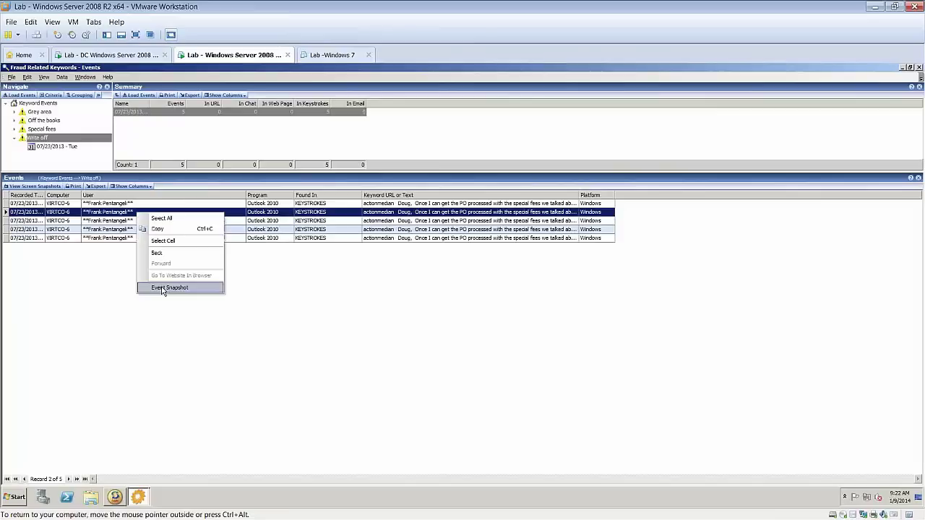
click(162, 289)
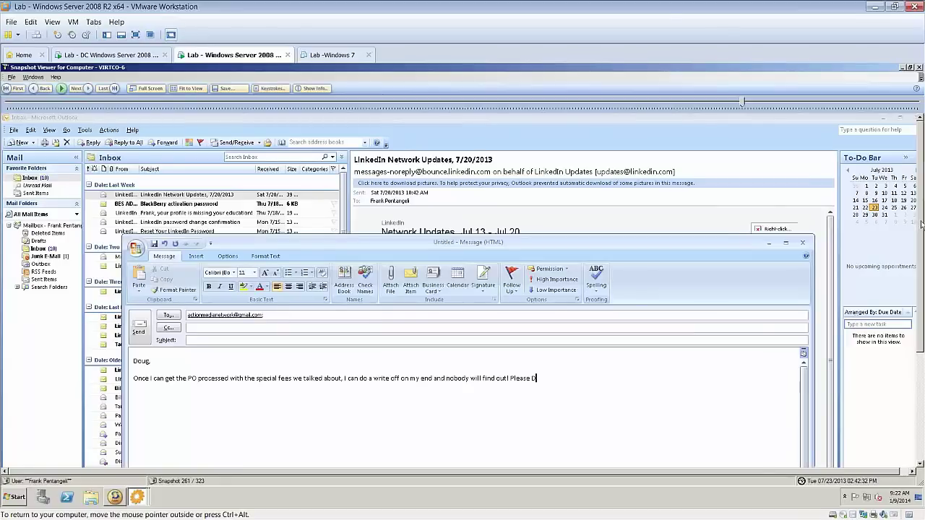
scroll(922, 226, down, 3)
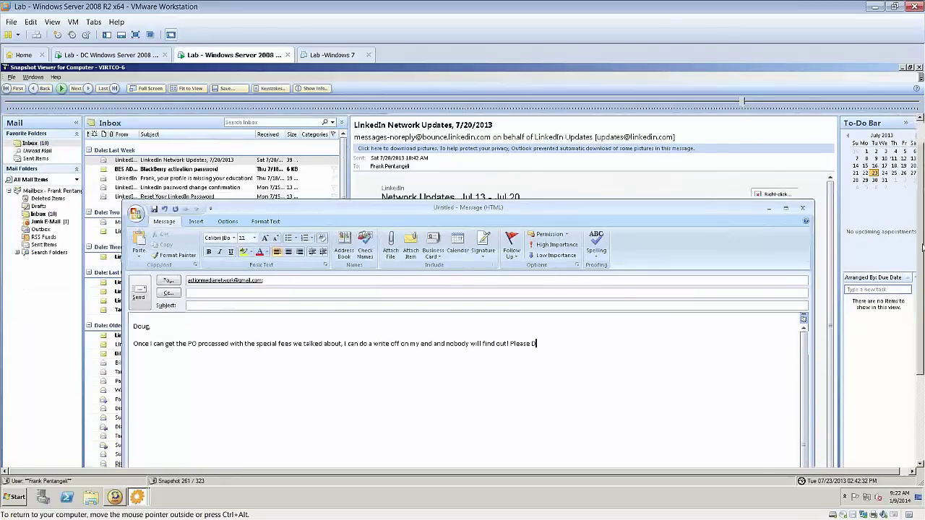
scroll(922, 226, down, 2)
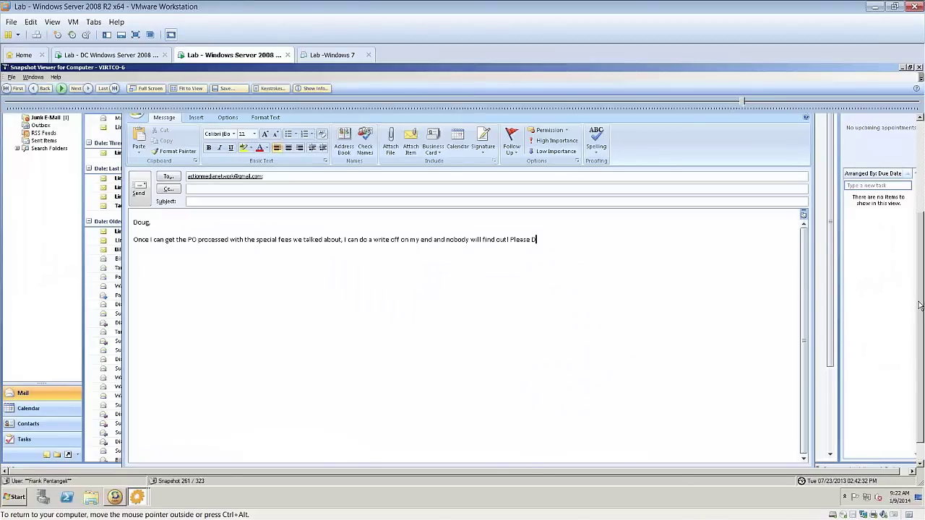
scroll(920, 305, down, 2)
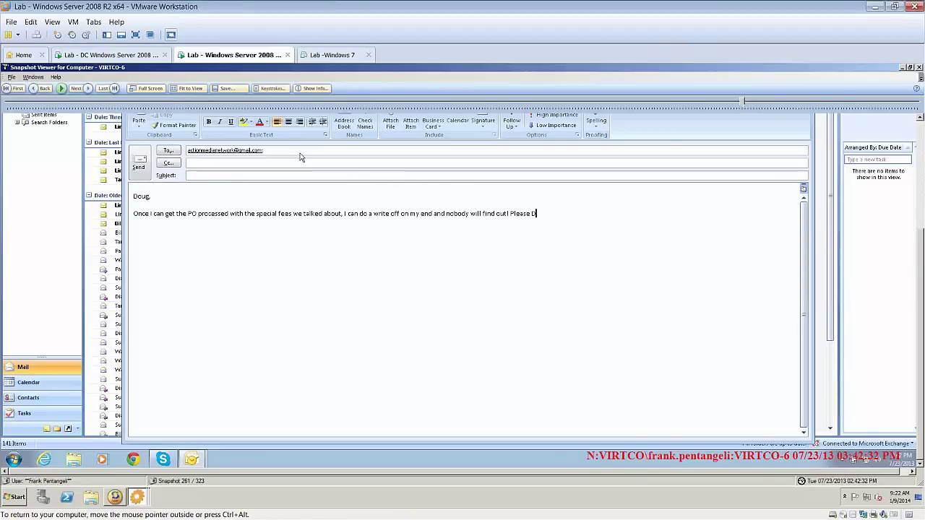
Step: Check the Save Snapshots options without saving, and close the snapshot viewer and the keyword events window
click(236, 90)
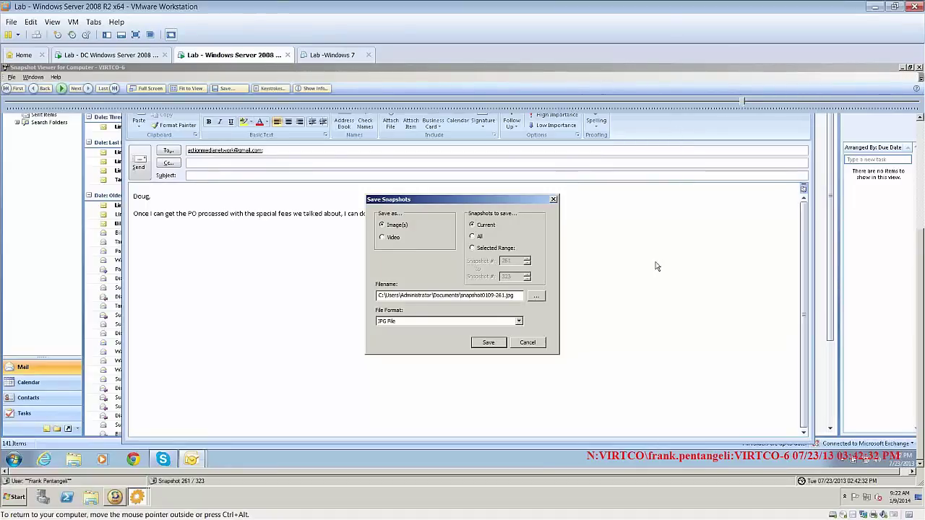
click(527, 342)
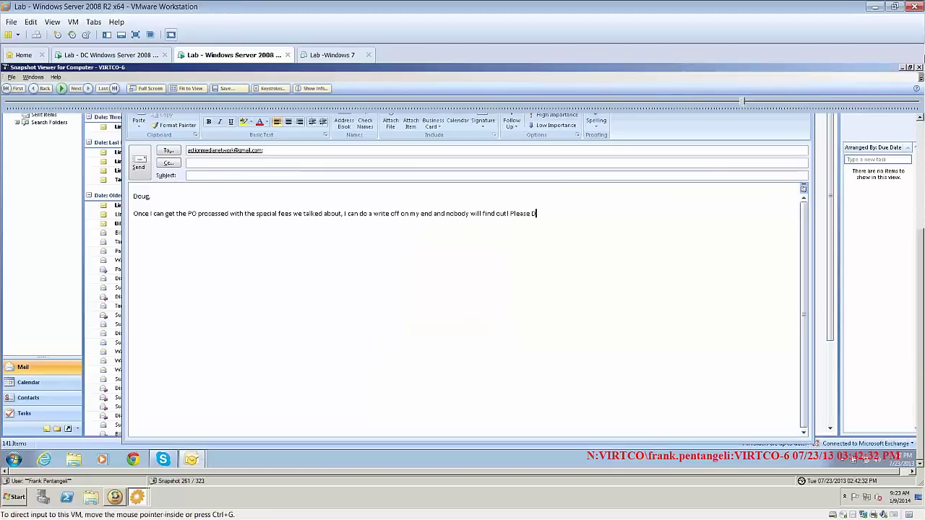
click(919, 67)
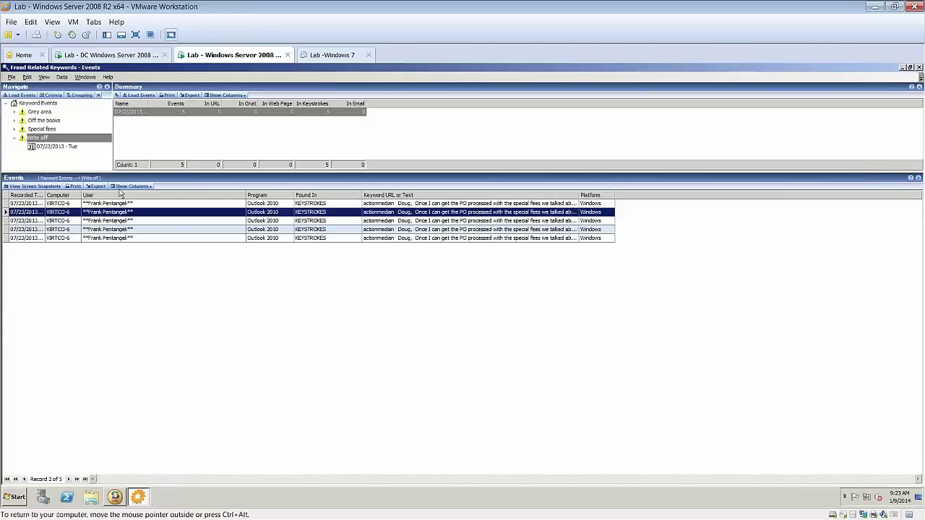
click(919, 68)
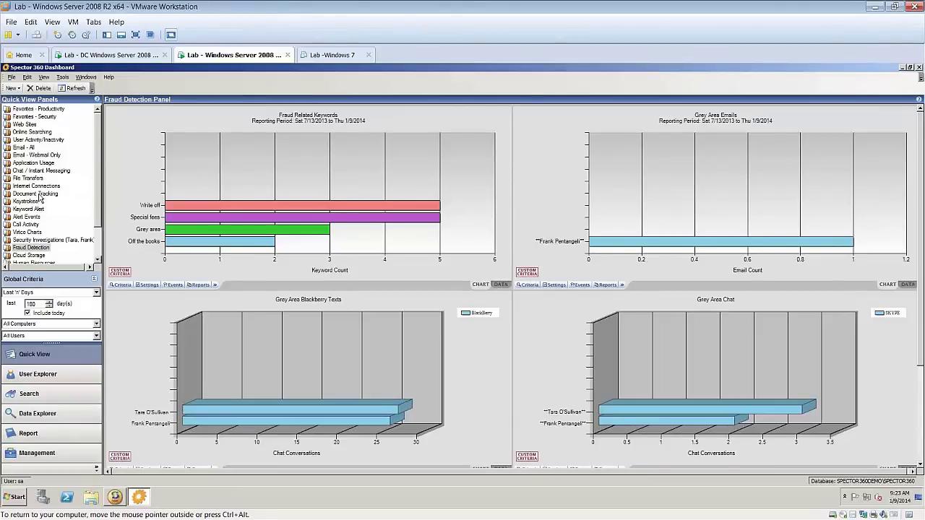
Step: Open the local document tracking events from the Security Investigations panel, examine the 10:02:08 AM Dropbox Client event's screen snapshot, and close both windows
click(34, 241)
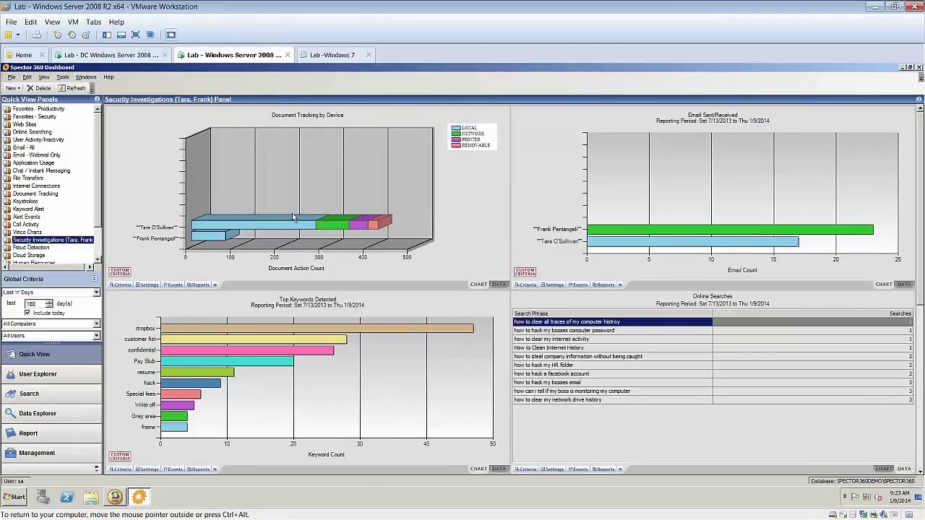
double_click(211, 239)
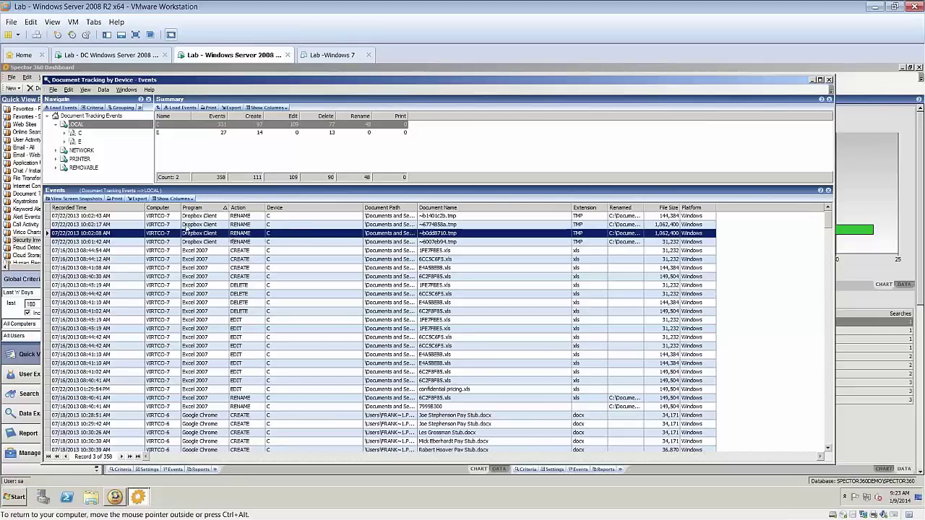
click(93, 203)
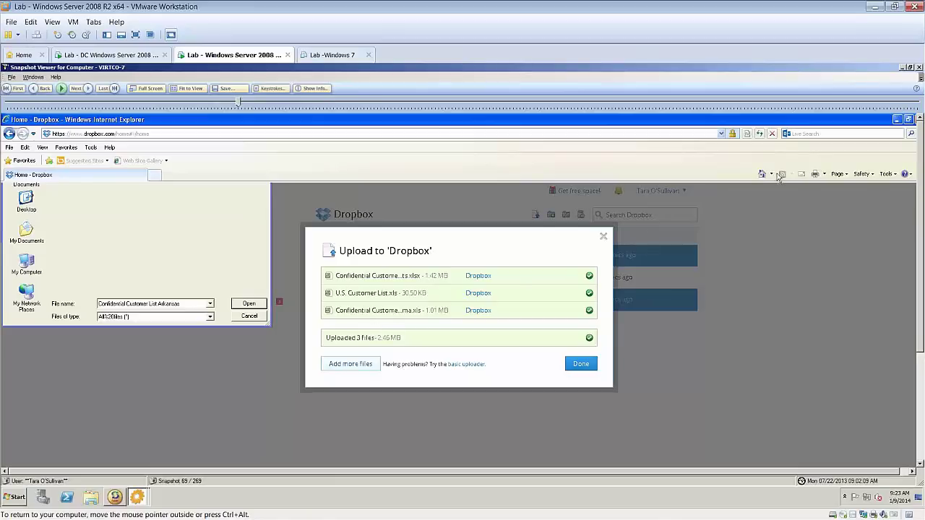
click(920, 67)
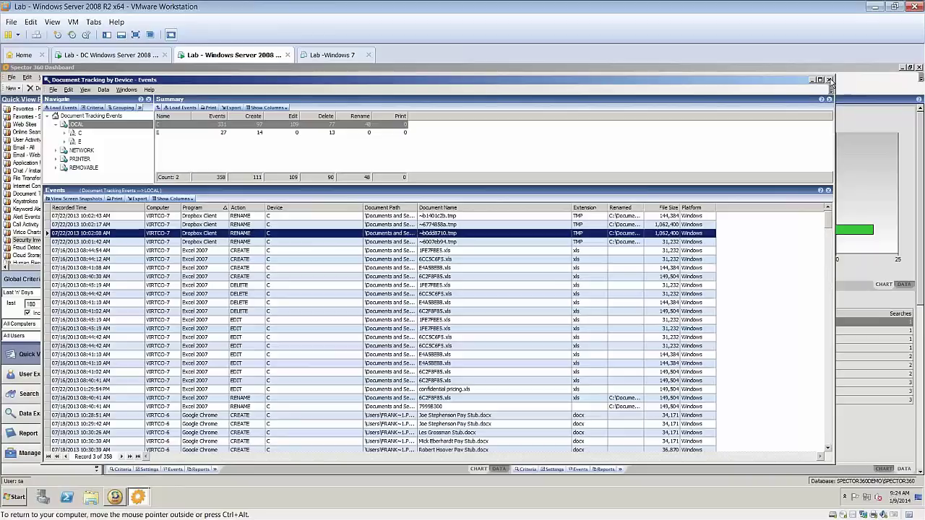
click(829, 79)
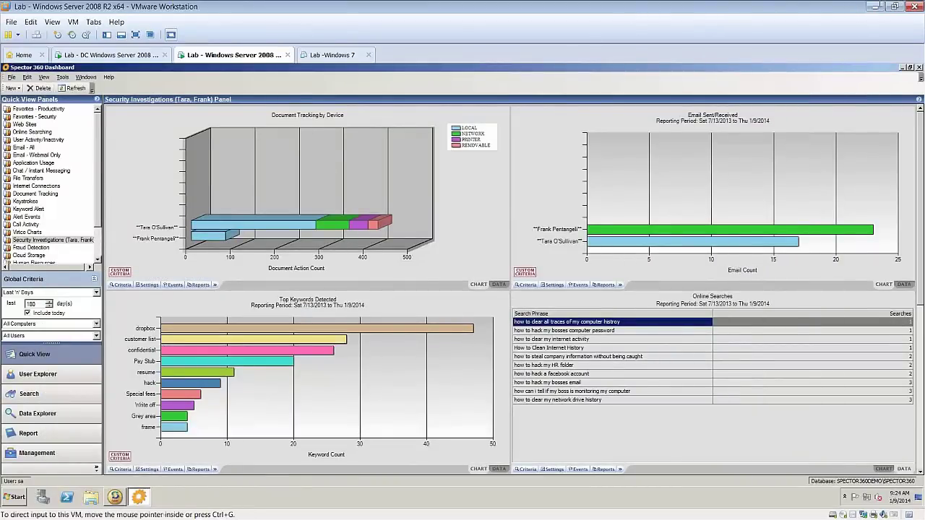
Step: Return to the slide show and advance it to the Hawthorne Effect point of "Reason #4: More Is Better"
click(879, 7)
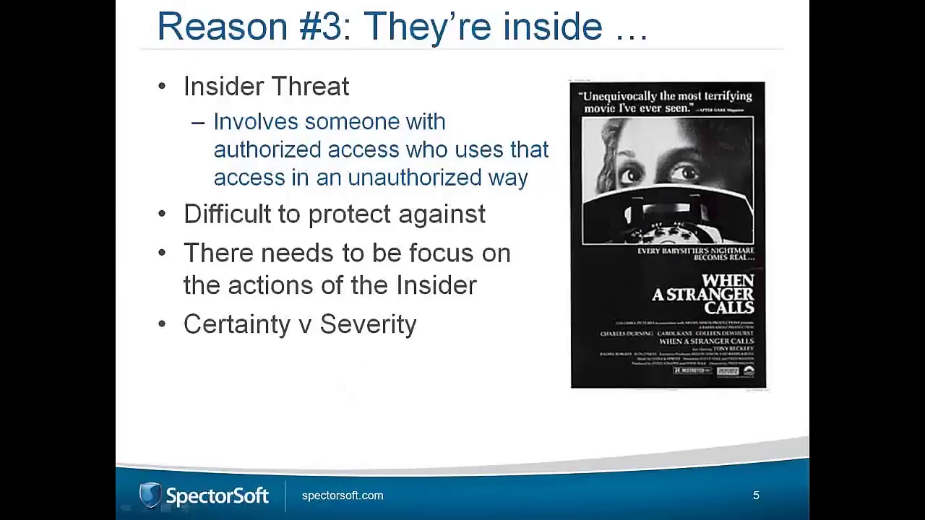
key(Right)
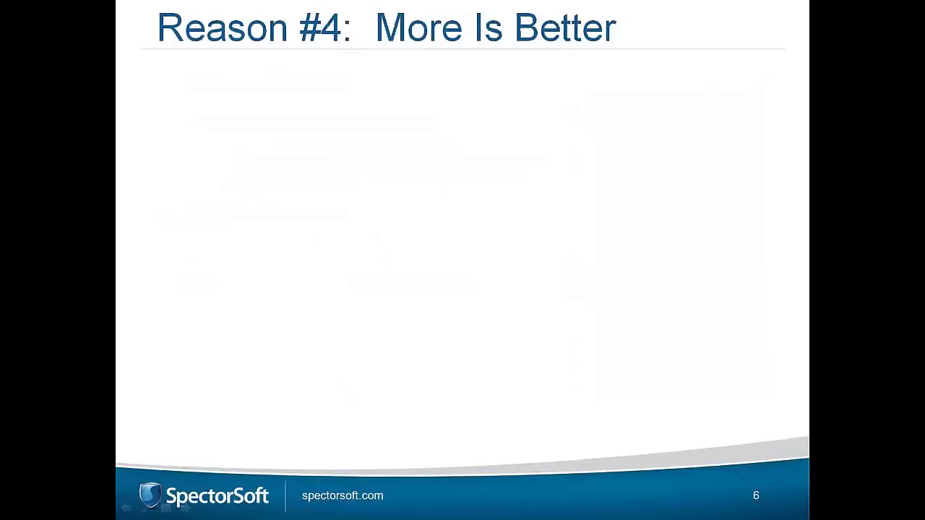
key(Right)
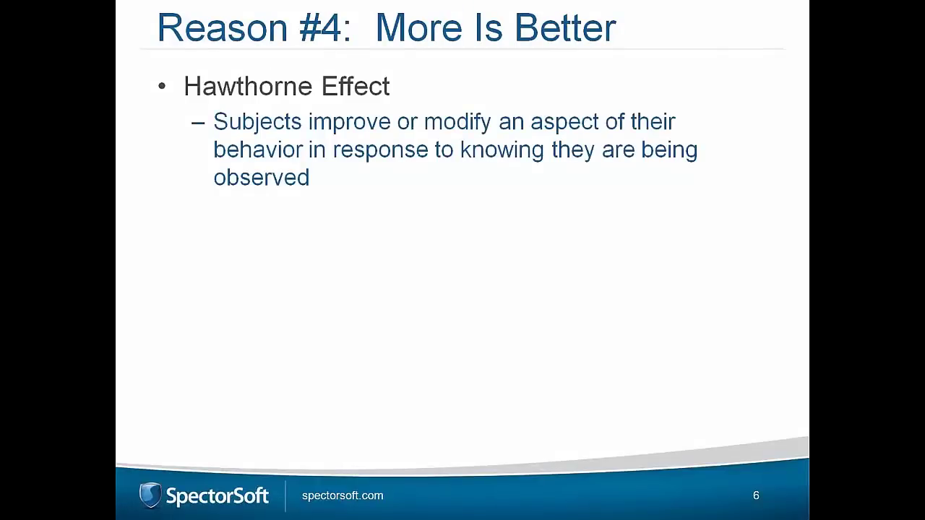